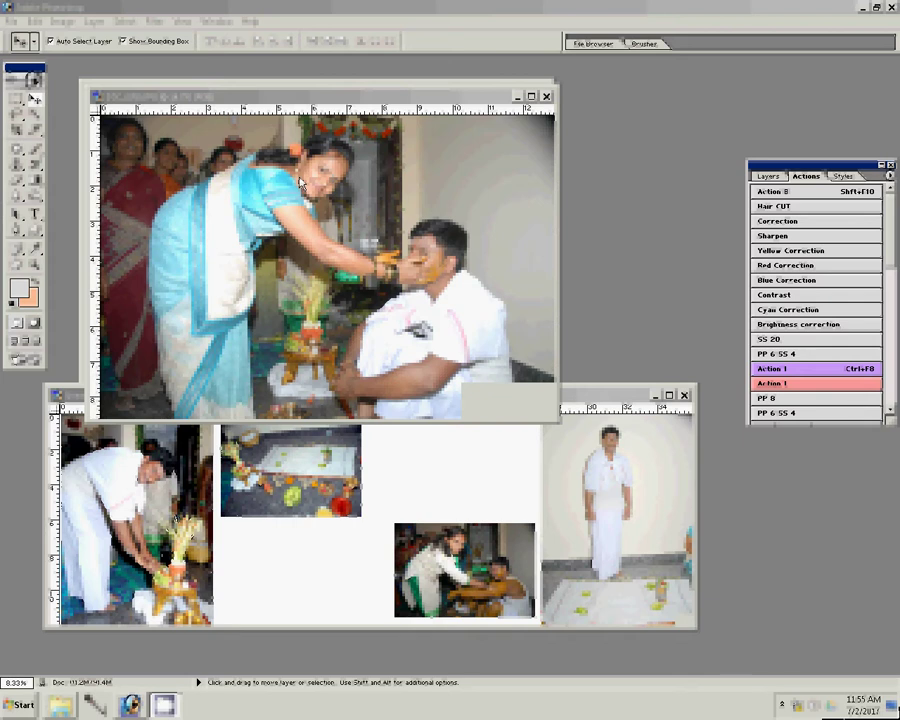
- Resize the turmeric-ceremony photo to 8 inches wide and drag it into the Untitled-1 collage's upper slot
click(60, 21)
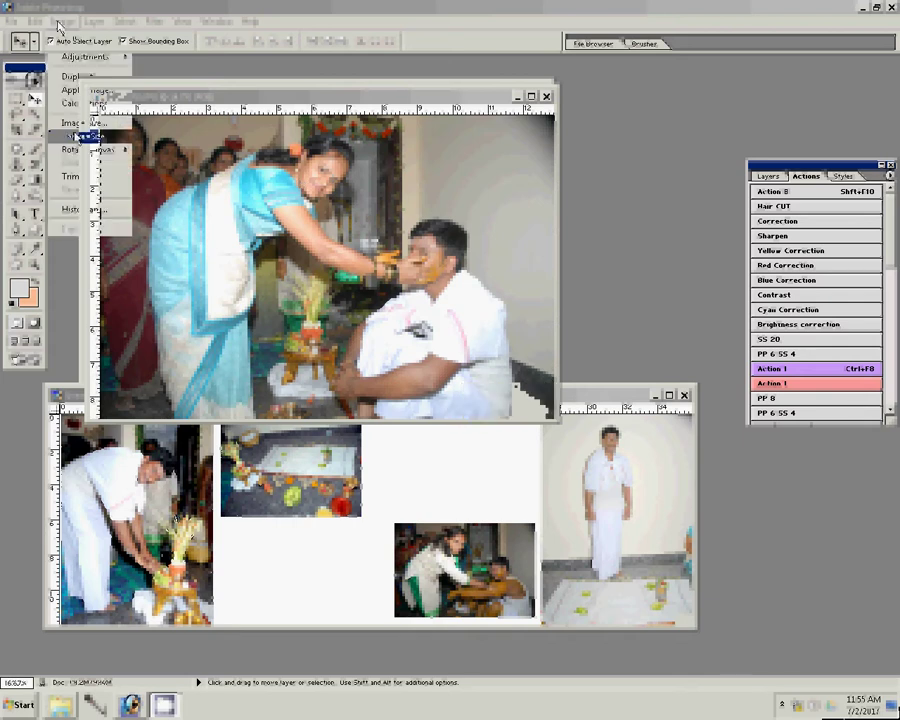
key(Up)
key(Return)
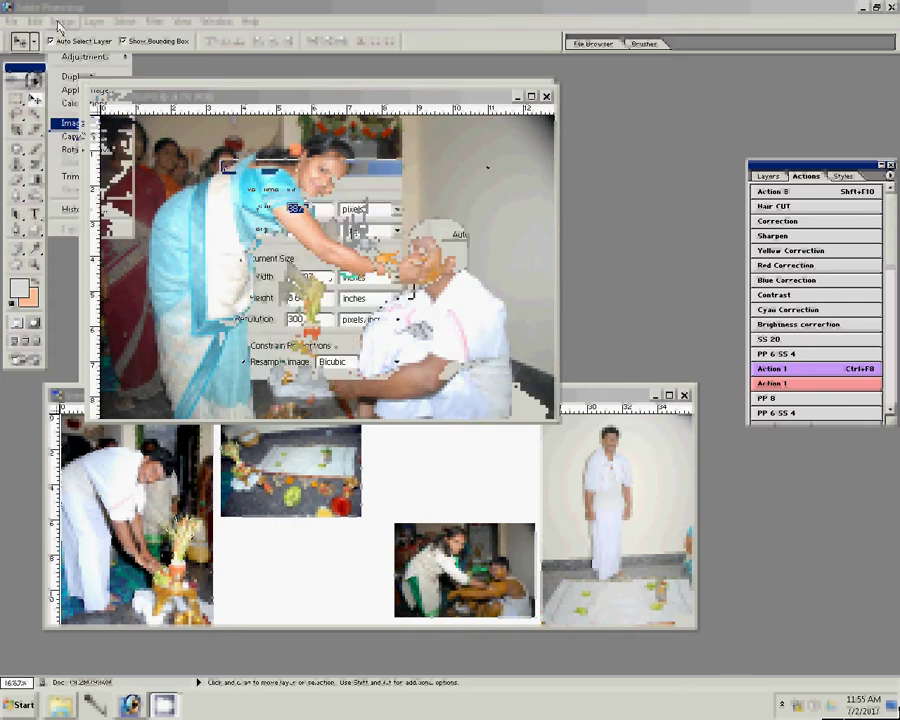
key(Tab)
key(Tab)
text(8)
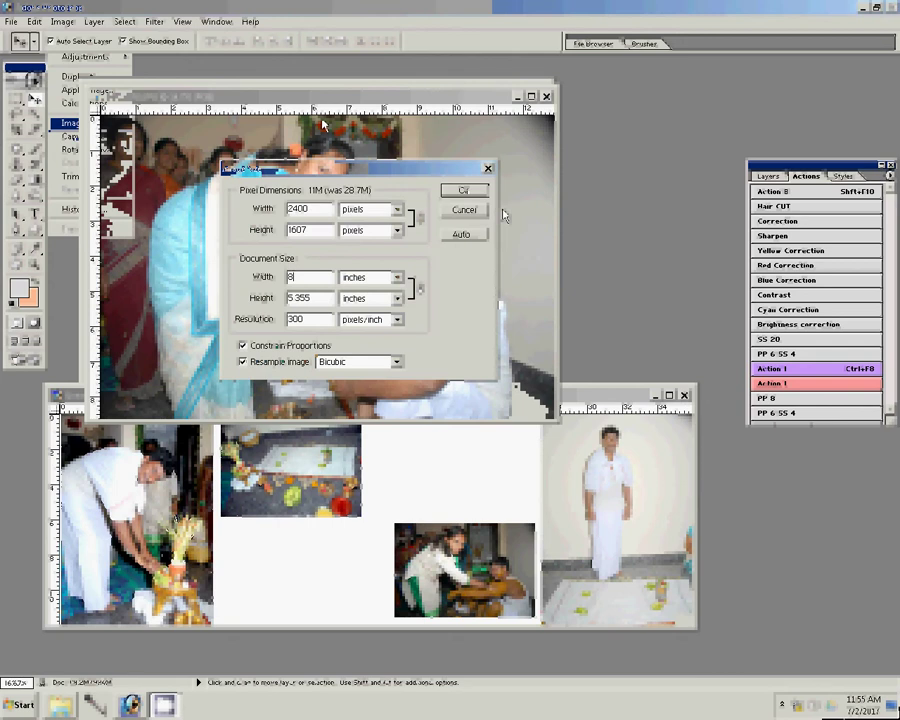
click(461, 191)
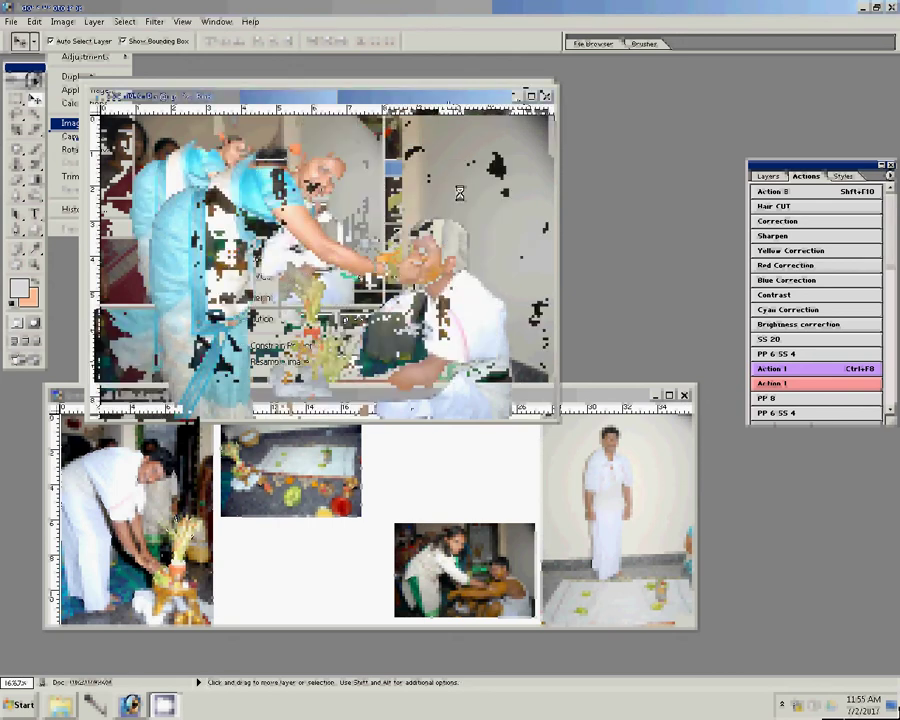
mouse_move(145, 140)
mouse_down()
mouse_move(478, 458)
mouse_move(449, 466)
mouse_up()
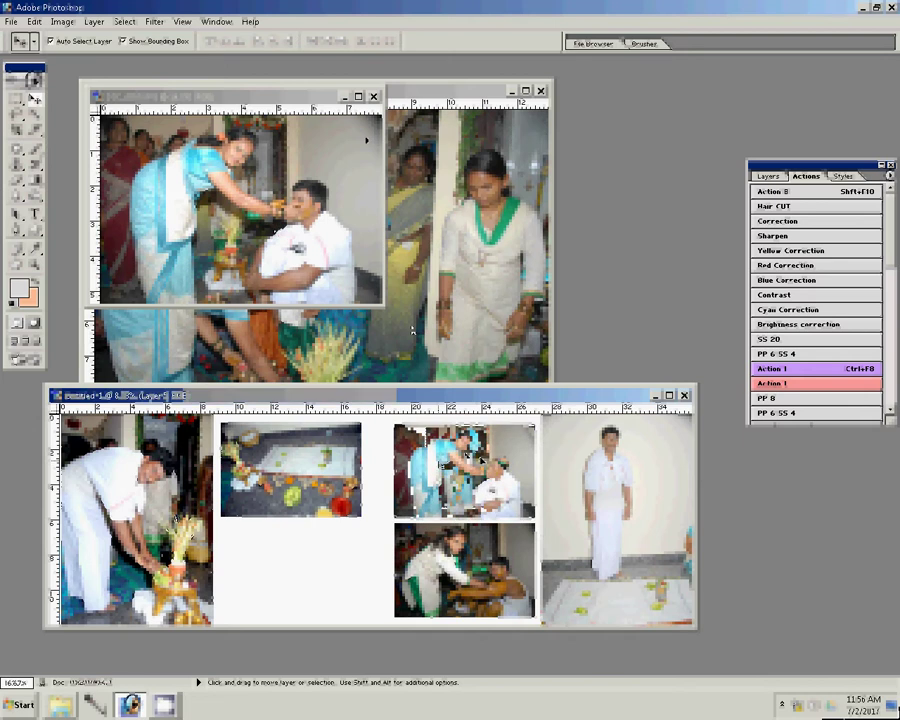
- Close the first photo, resize DSC_0957 to 8 inches wide, and align it beneath the ritual-items photo
click(373, 96)
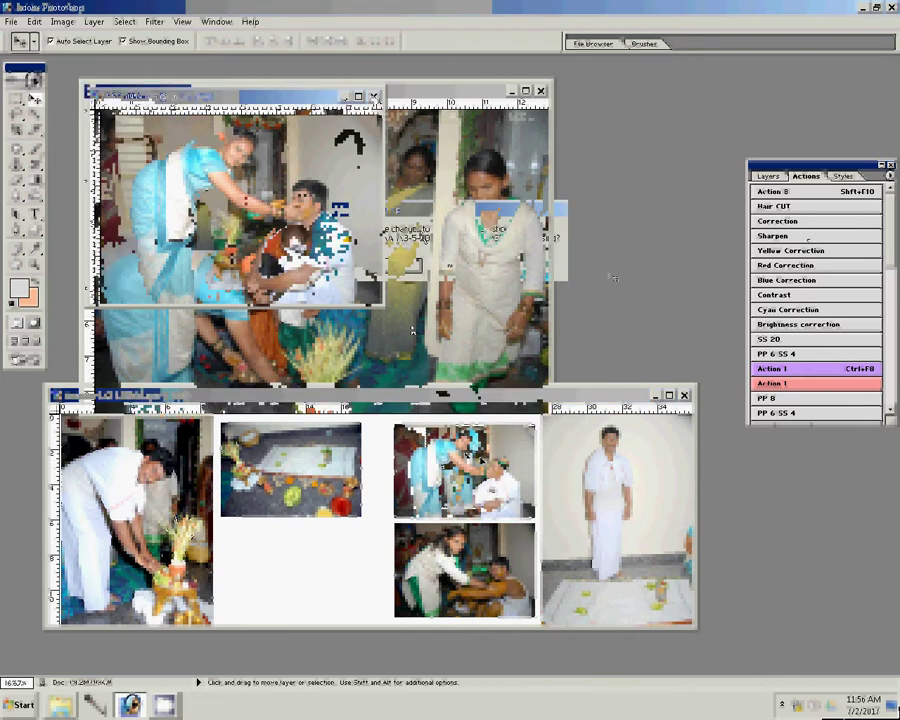
click(446, 258)
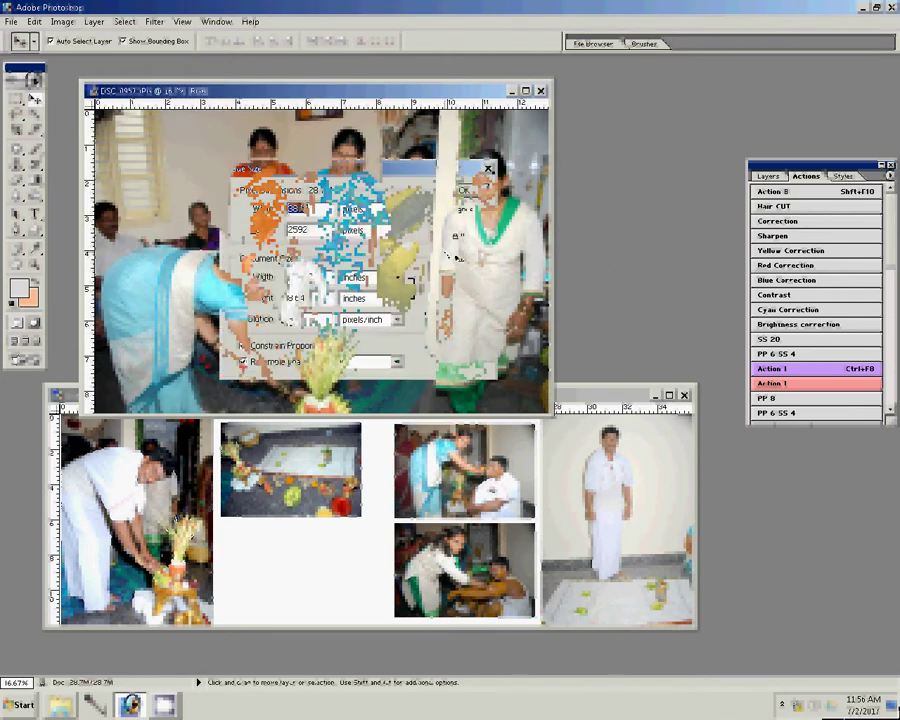
key(ctrl+F8)
key(Tab)
key(Tab)
text(8)
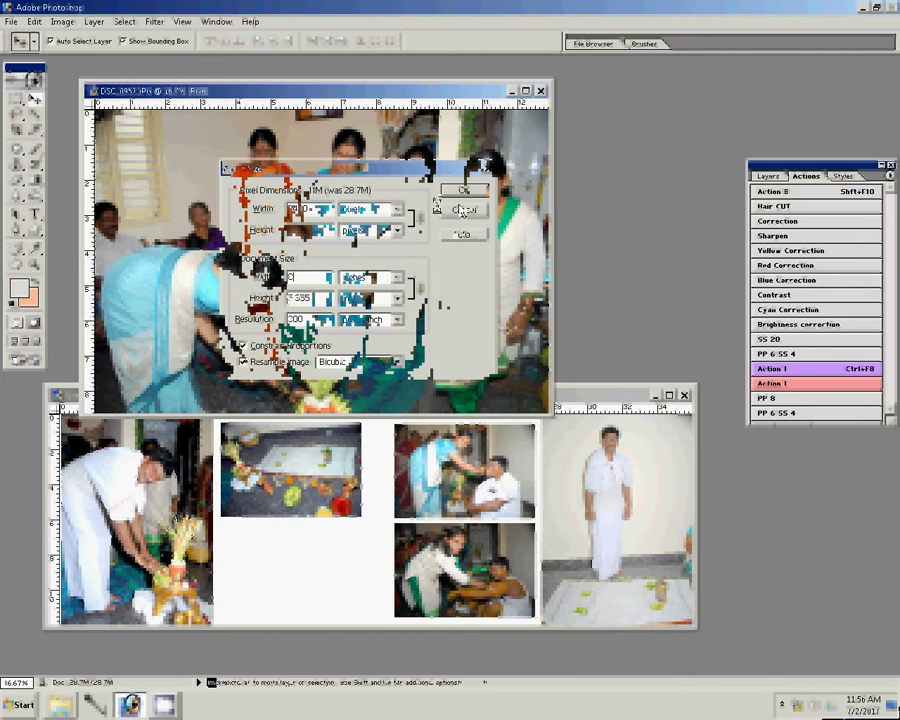
key(Return)
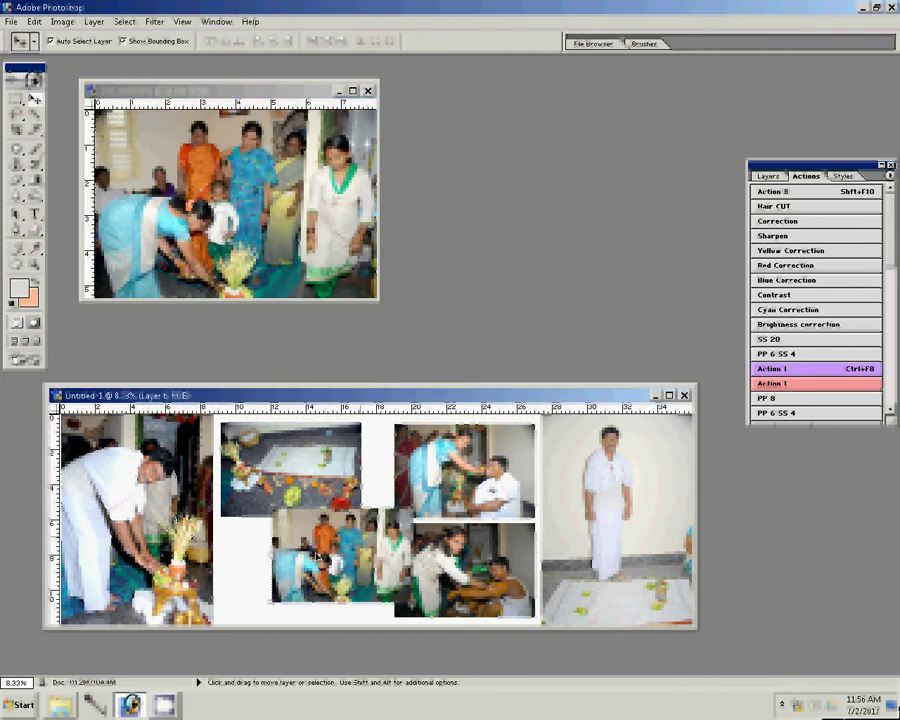
drag(316, 555, 264, 570)
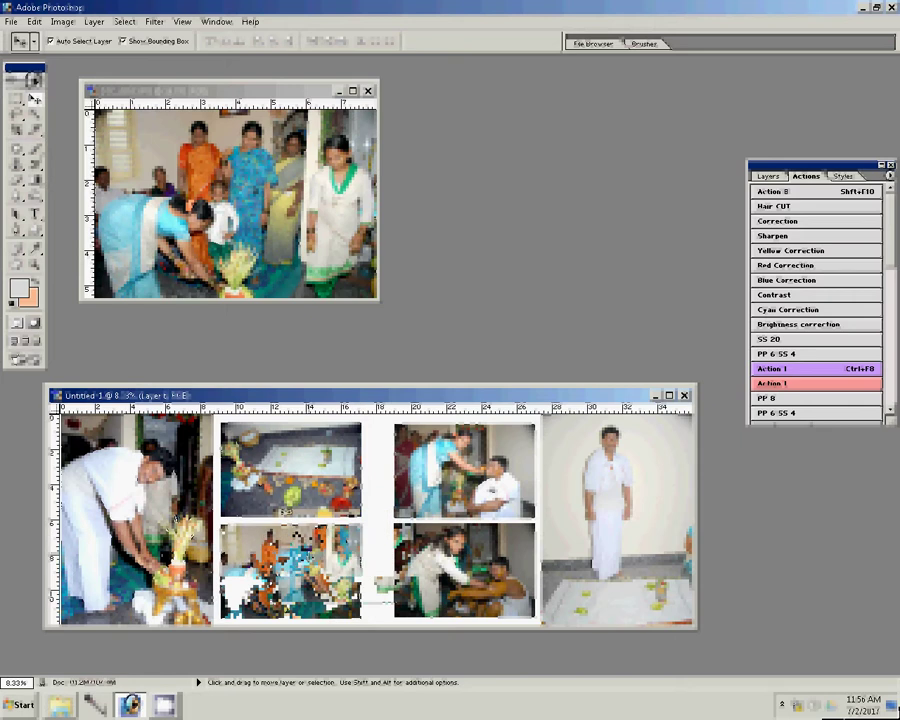
drag(290, 512, 286, 510)
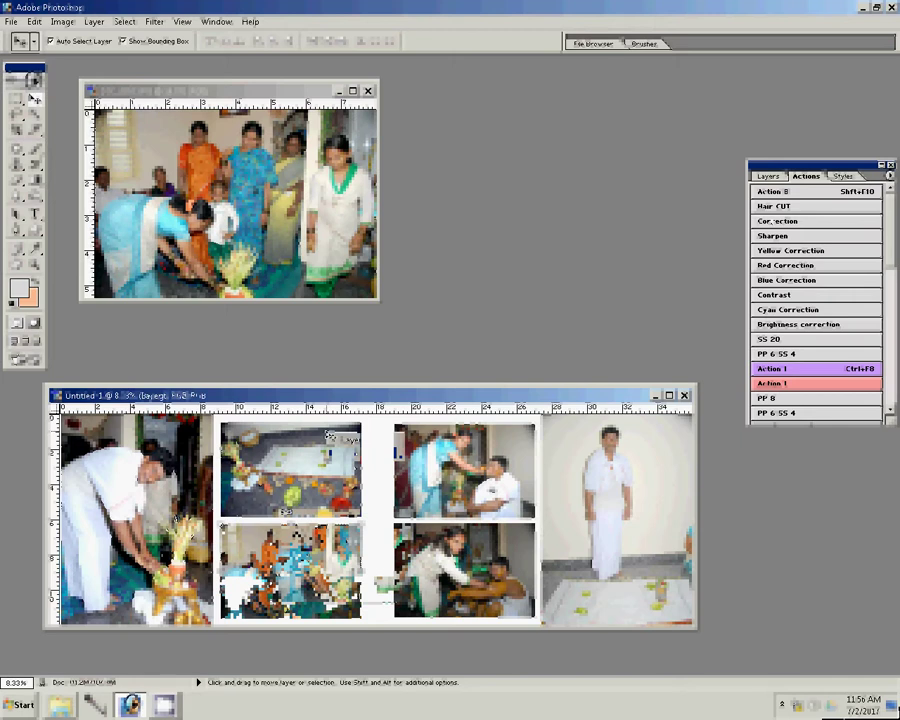
- Hide the white Background layer and merge the six photo layers from Layer 5
click(767, 176)
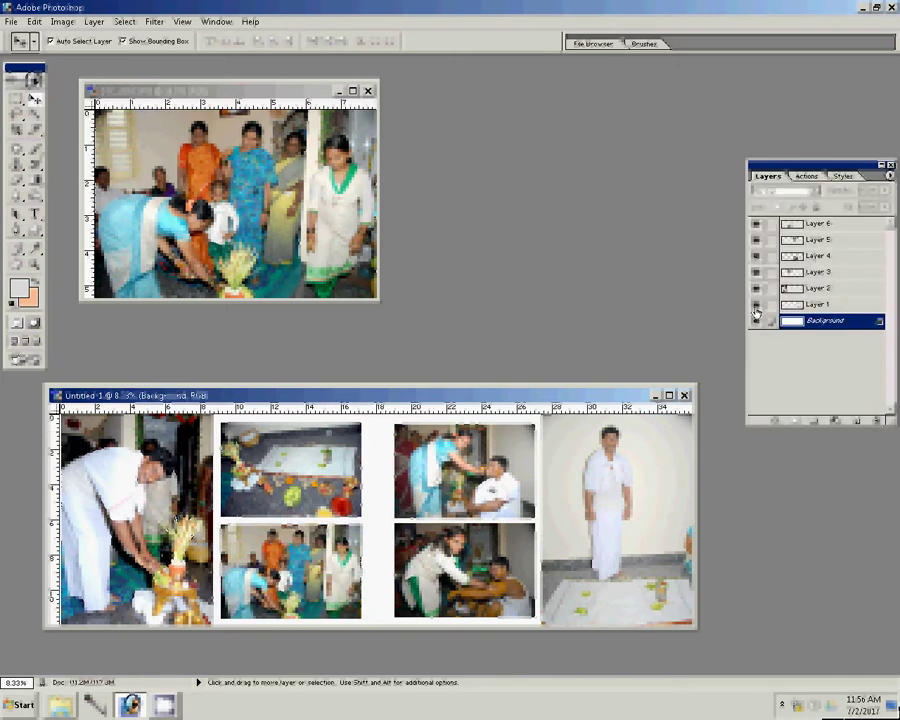
click(756, 320)
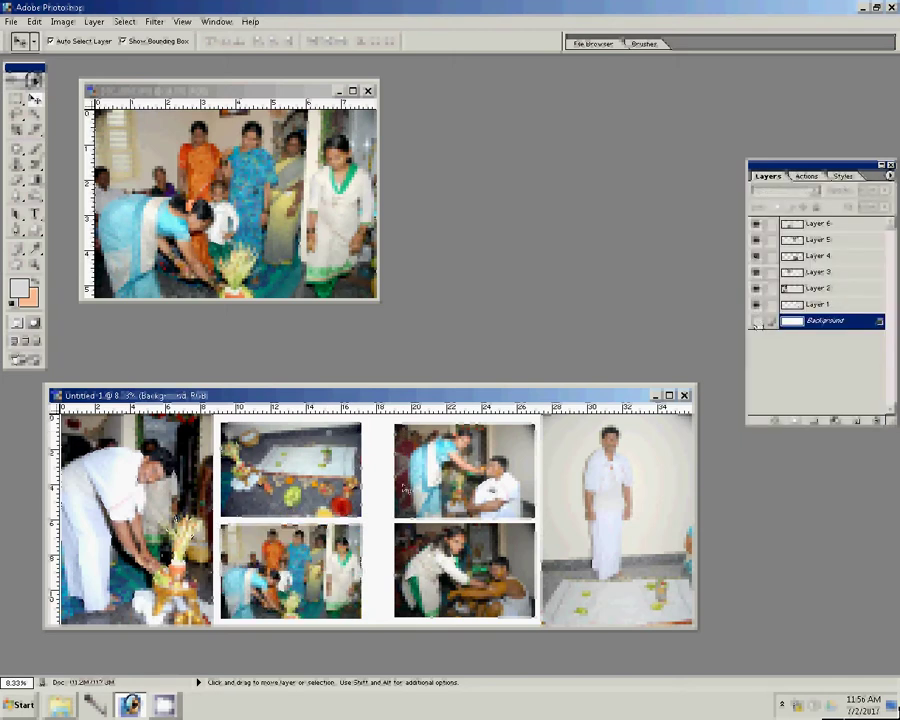
click(815, 240)
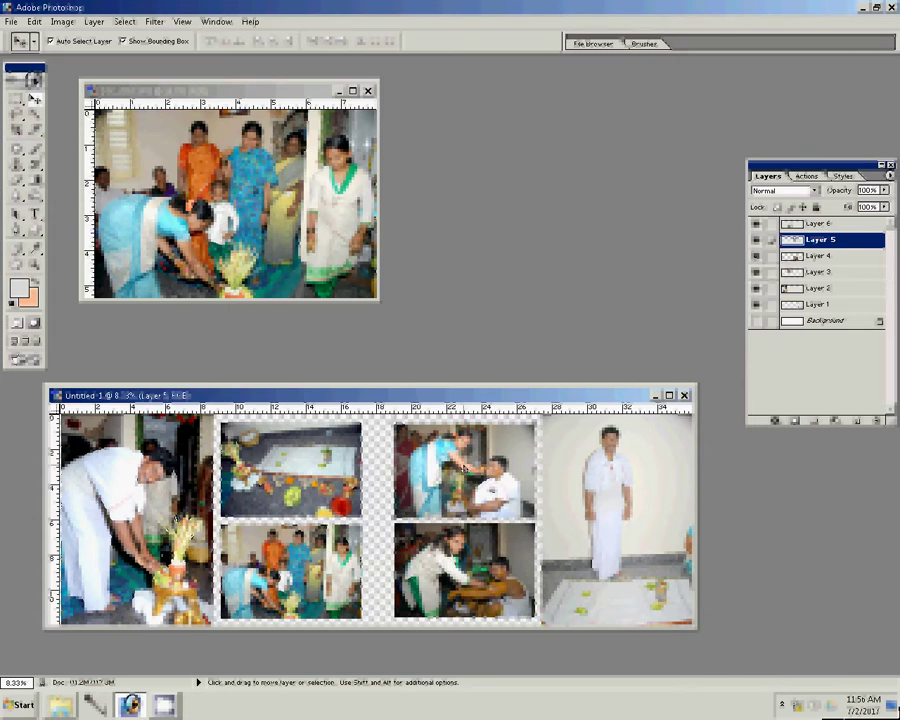
key(ctrl+shift+e)
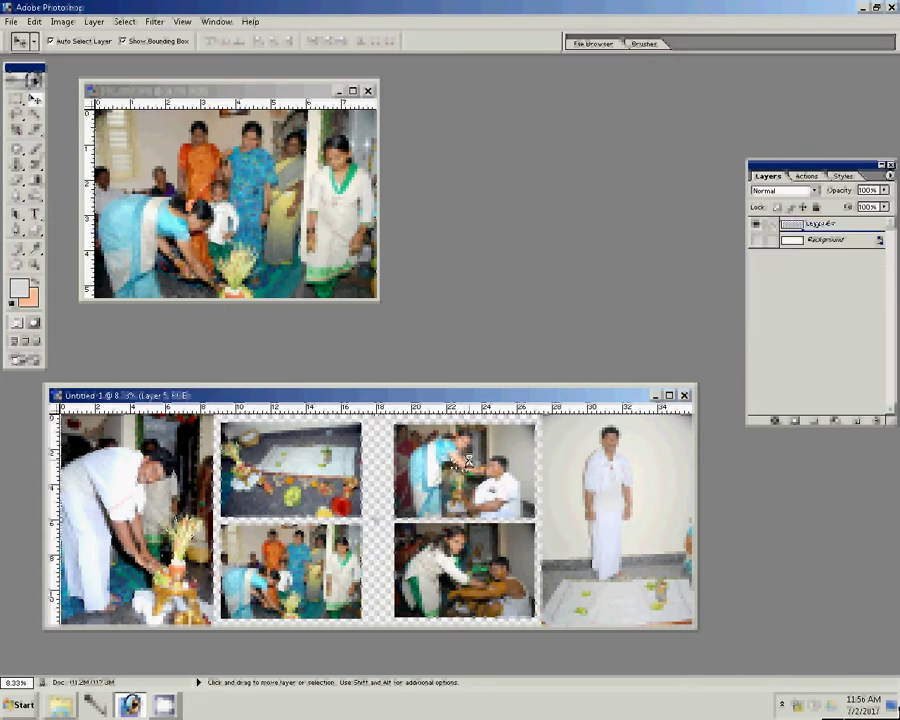
- Apply a 20 px Outside, Normal-blend, pattern-fill Stroke to Layer 5, then close the source document
click(777, 422)
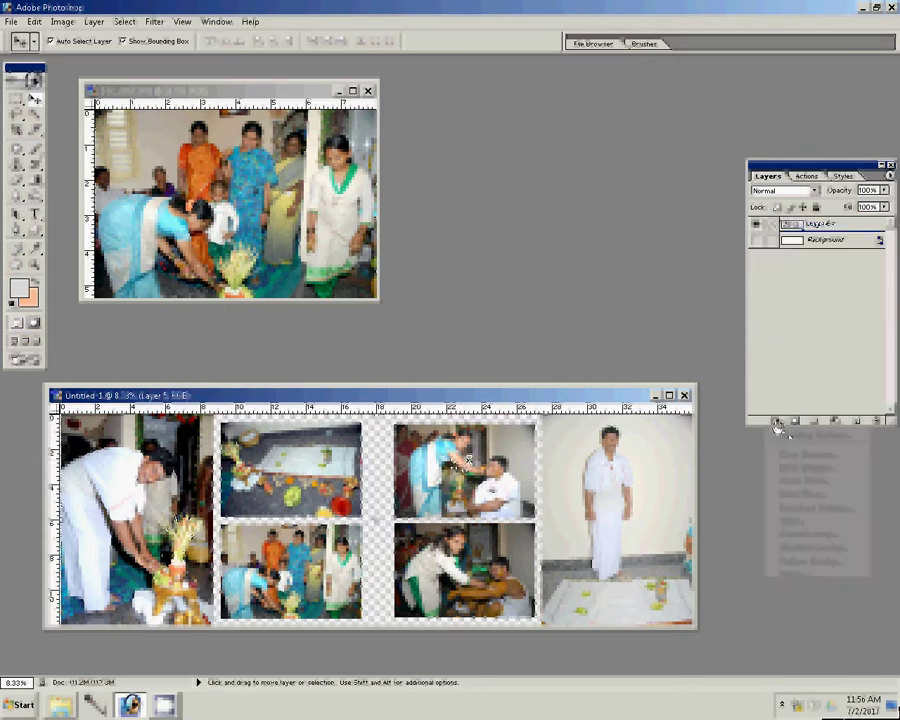
click(792, 574)
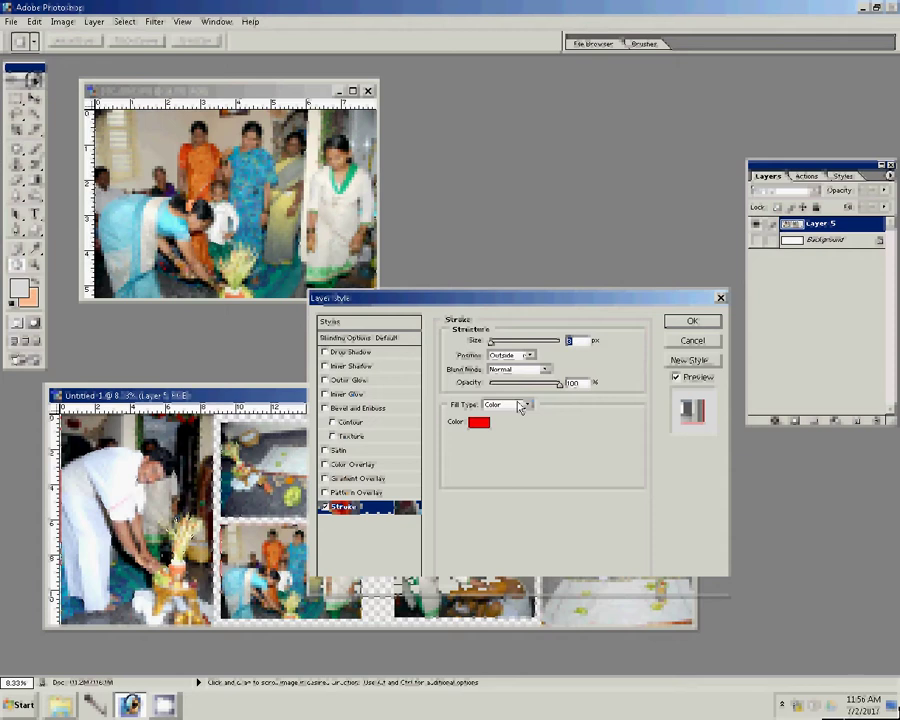
click(524, 355)
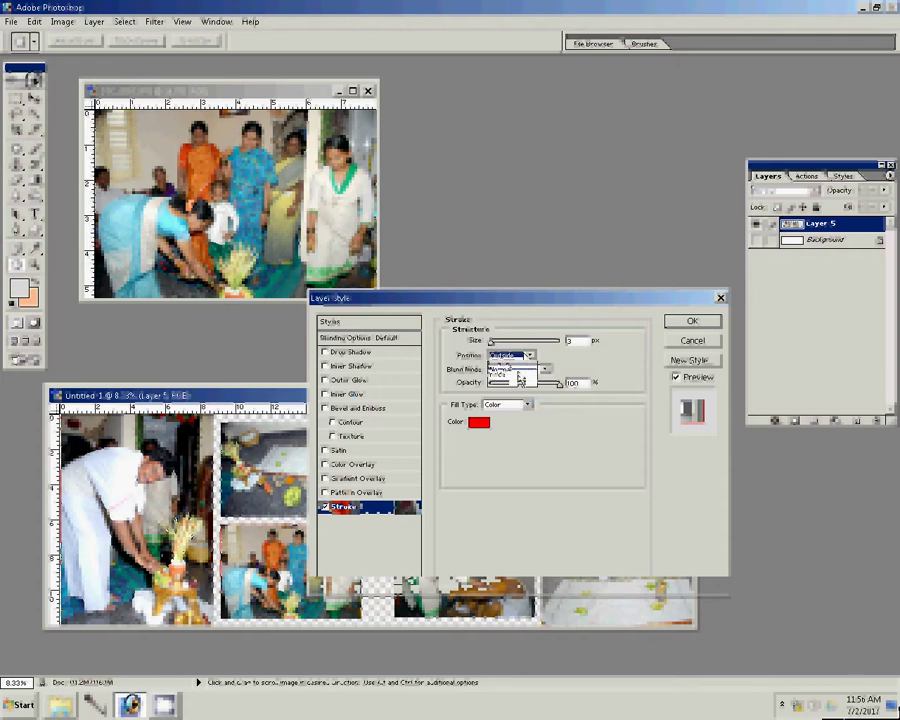
click(517, 369)
click(514, 403)
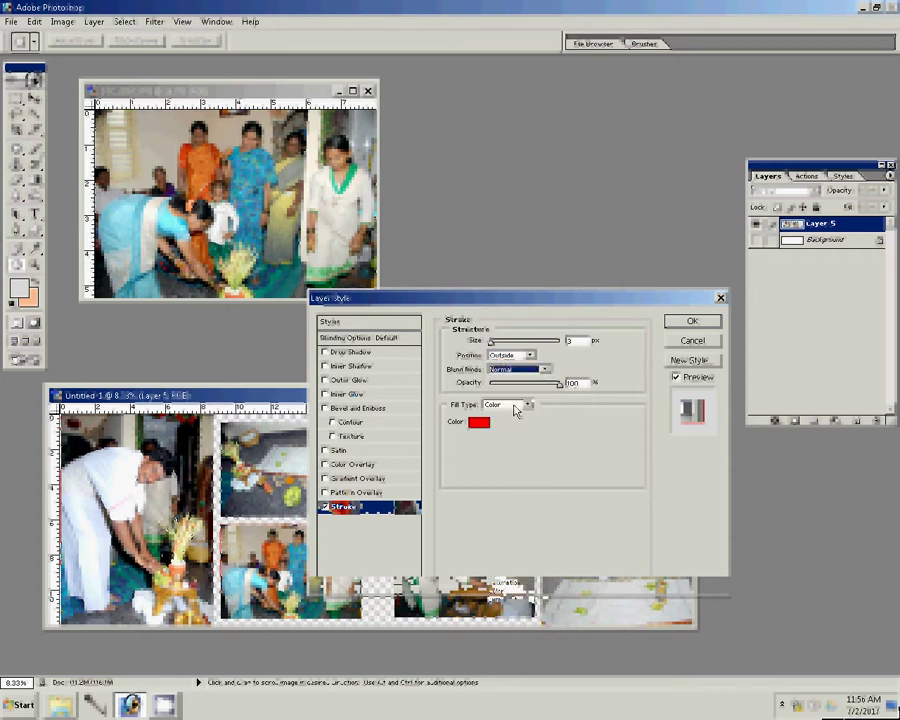
click(516, 406)
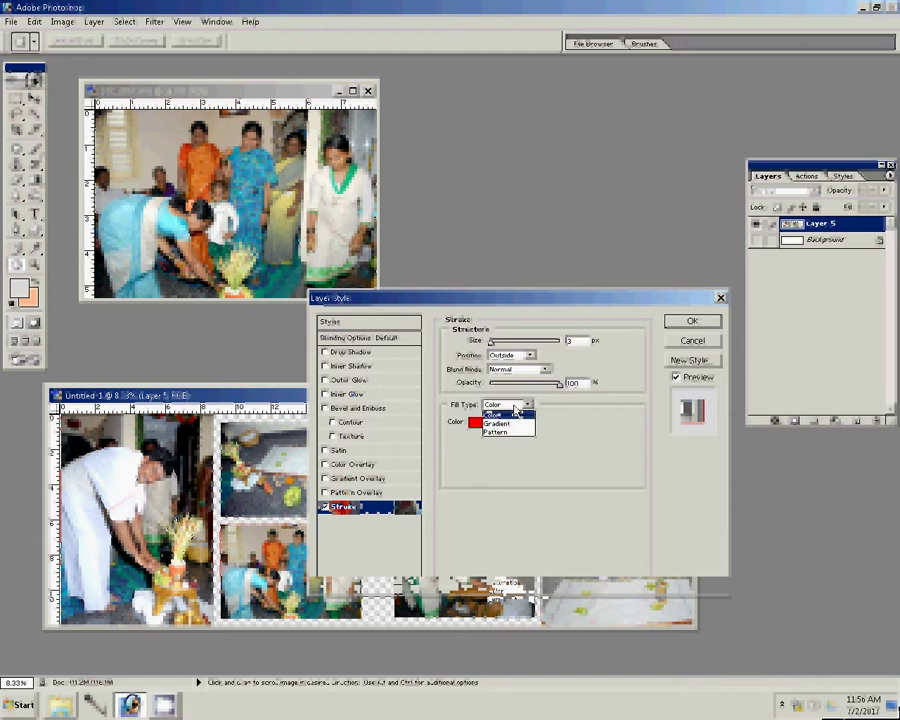
click(514, 433)
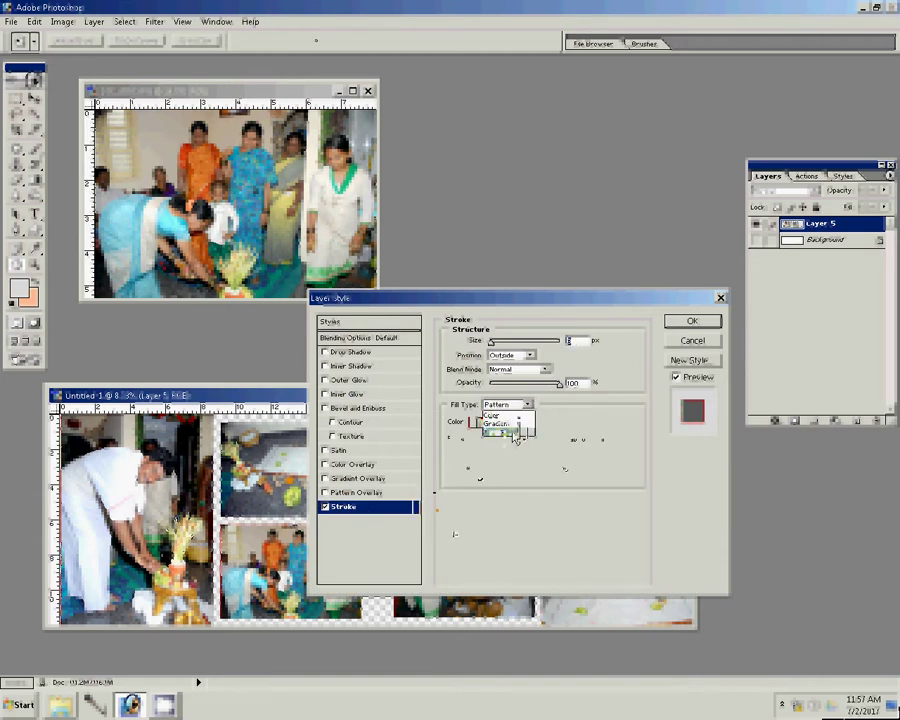
text(20)
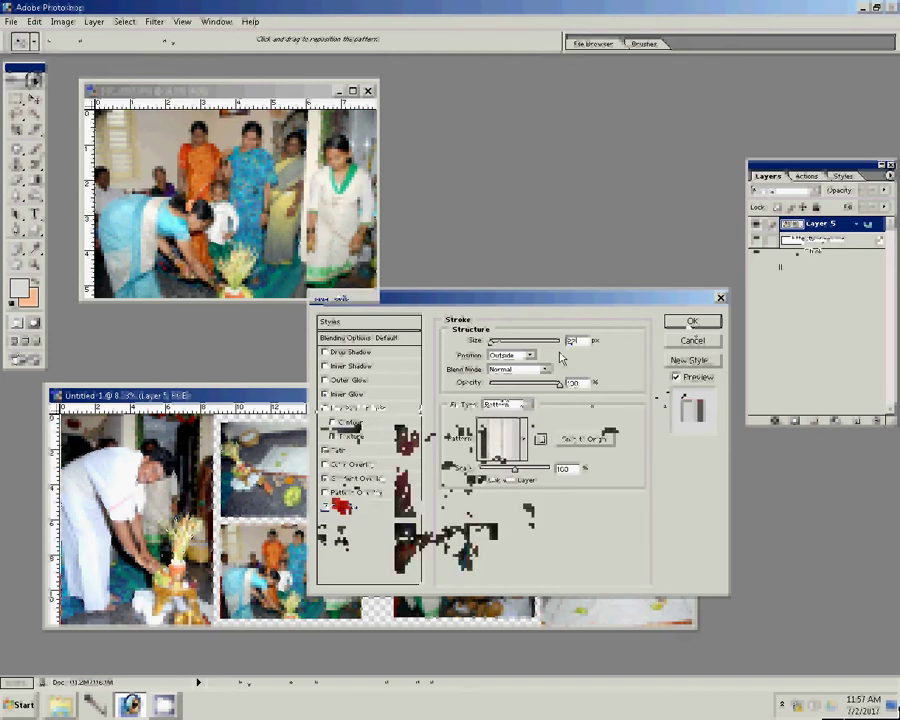
key(Return)
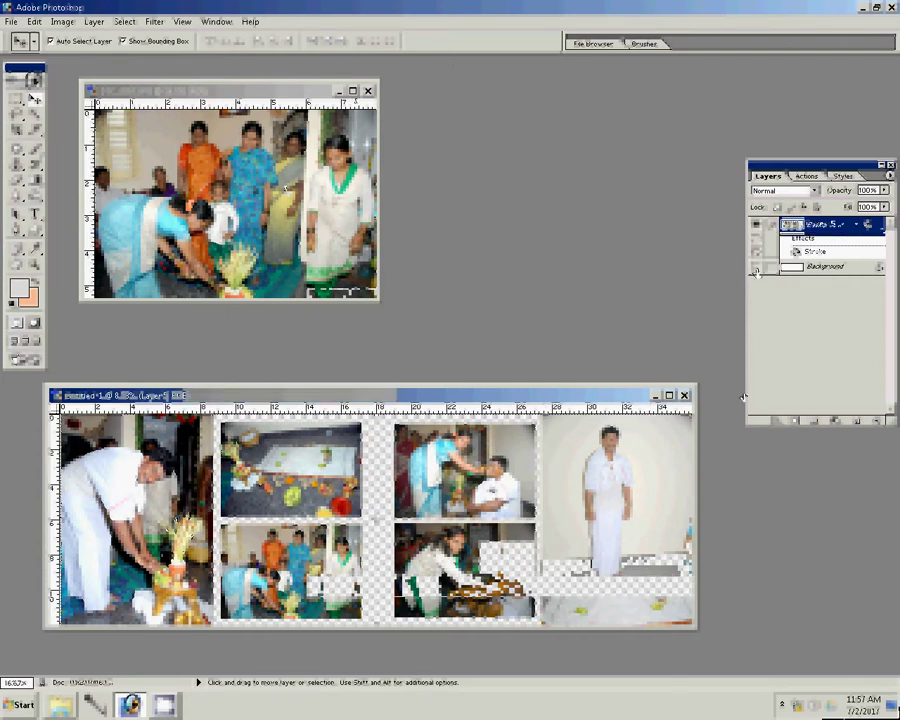
click(368, 91)
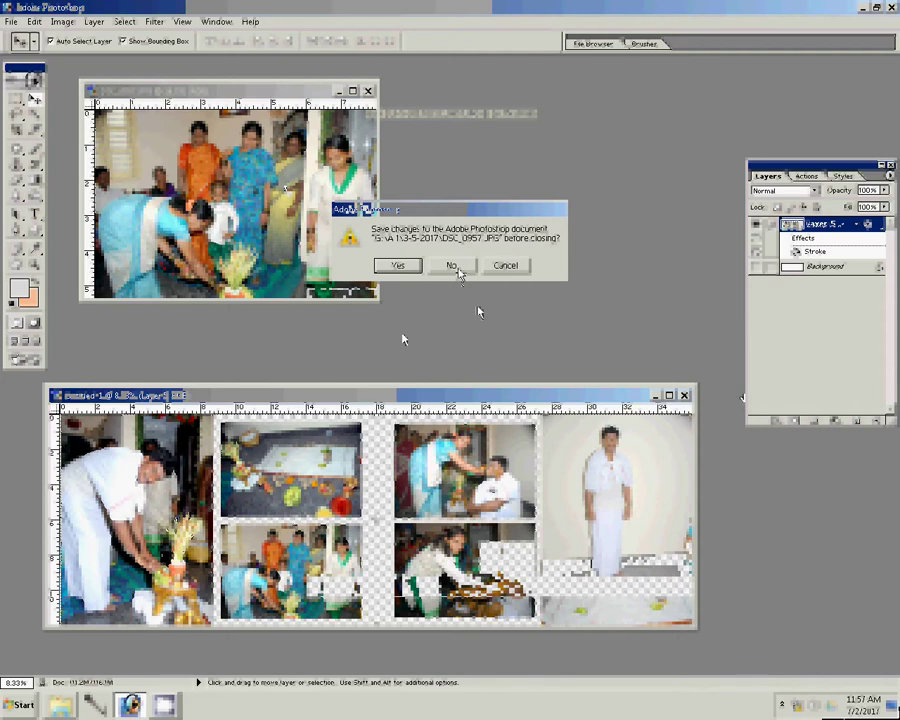
- Discard the source photo's changes, browse to D:\15-12-creatives in Large Icons, and select creative 01
click(458, 265)
key(super)
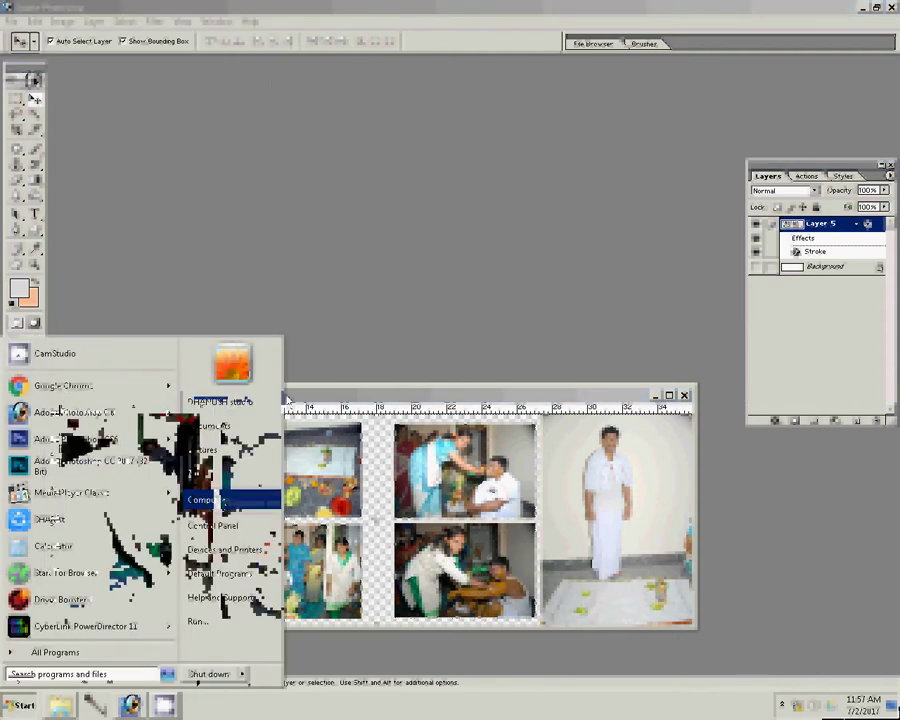
key(Return)
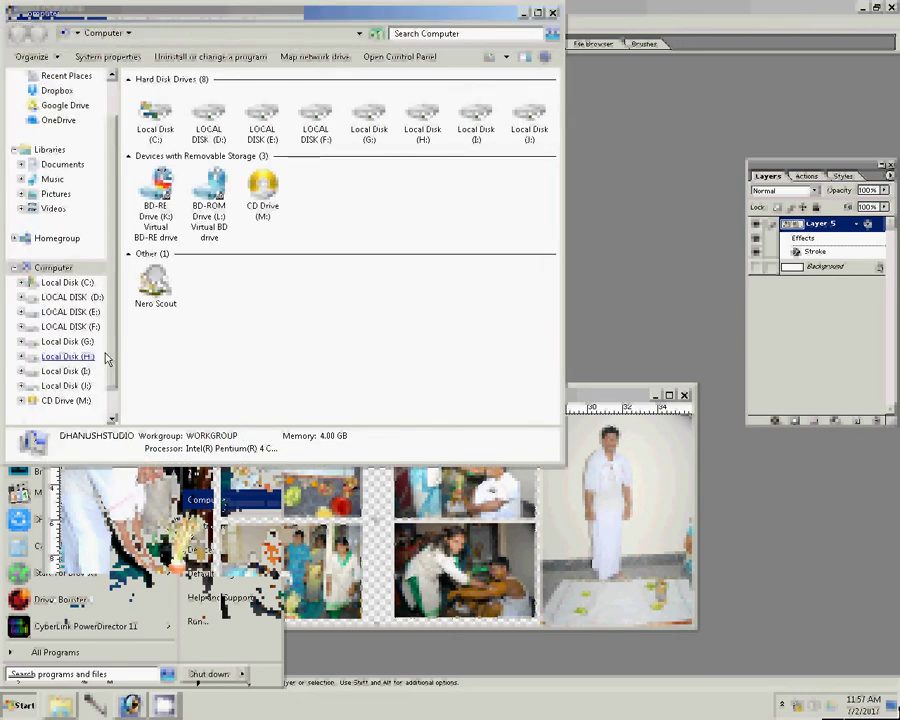
click(86, 342)
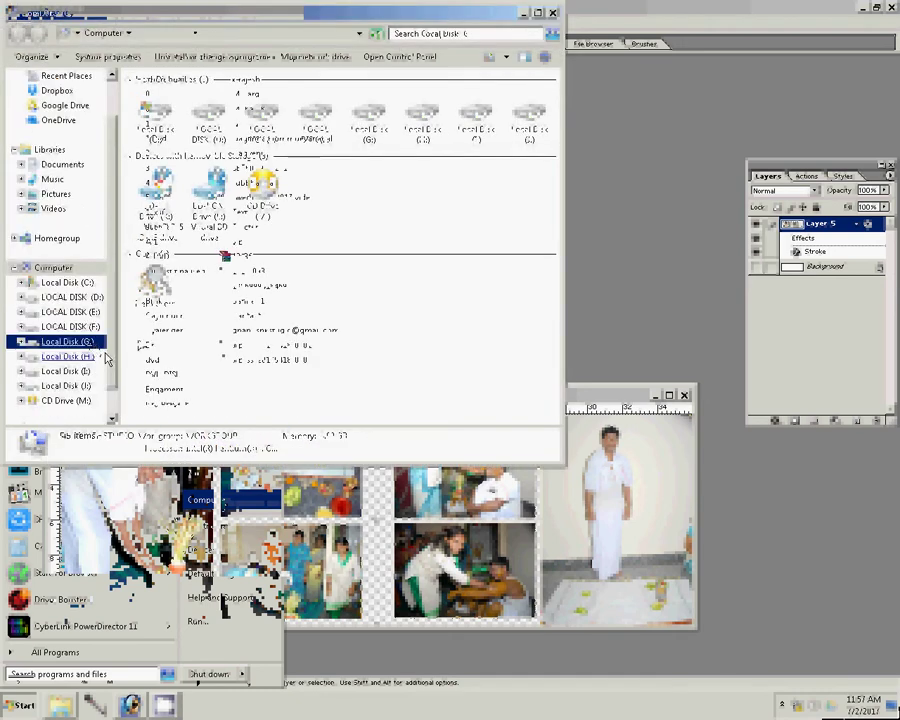
click(99, 299)
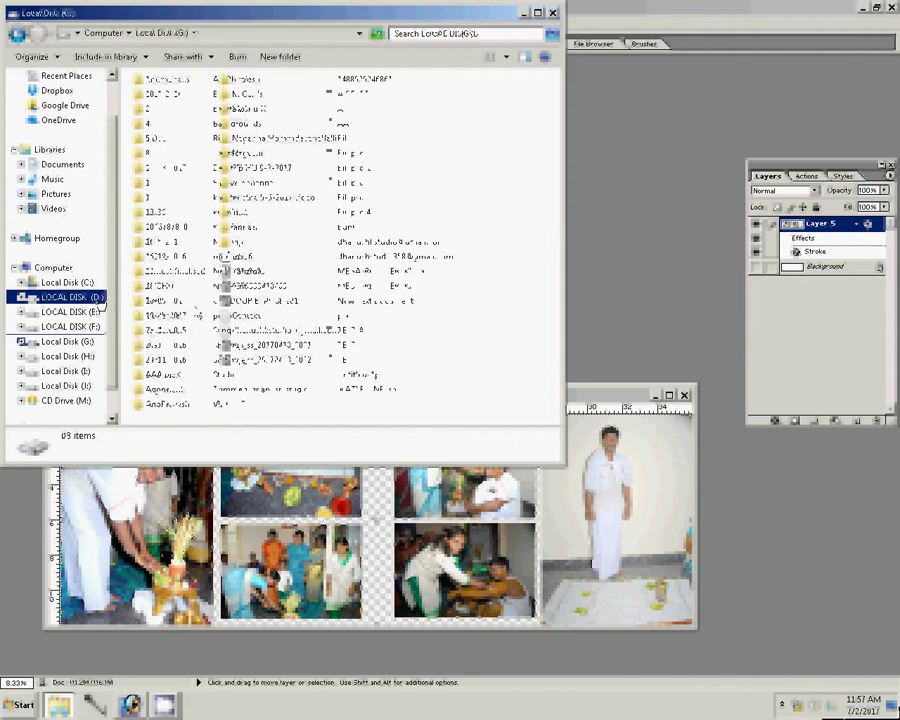
double_click(134, 317)
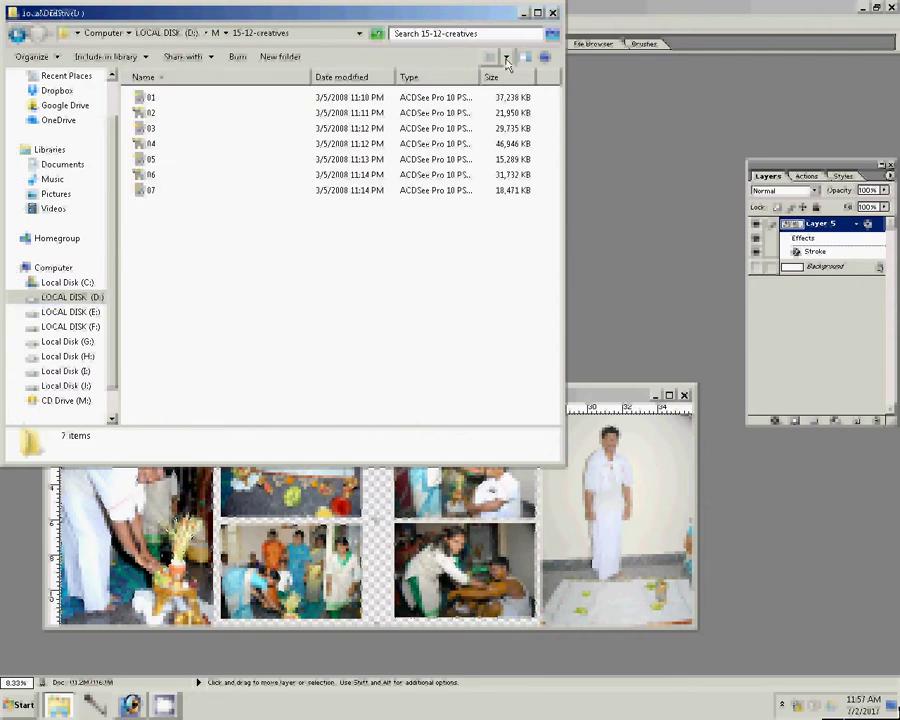
click(547, 56)
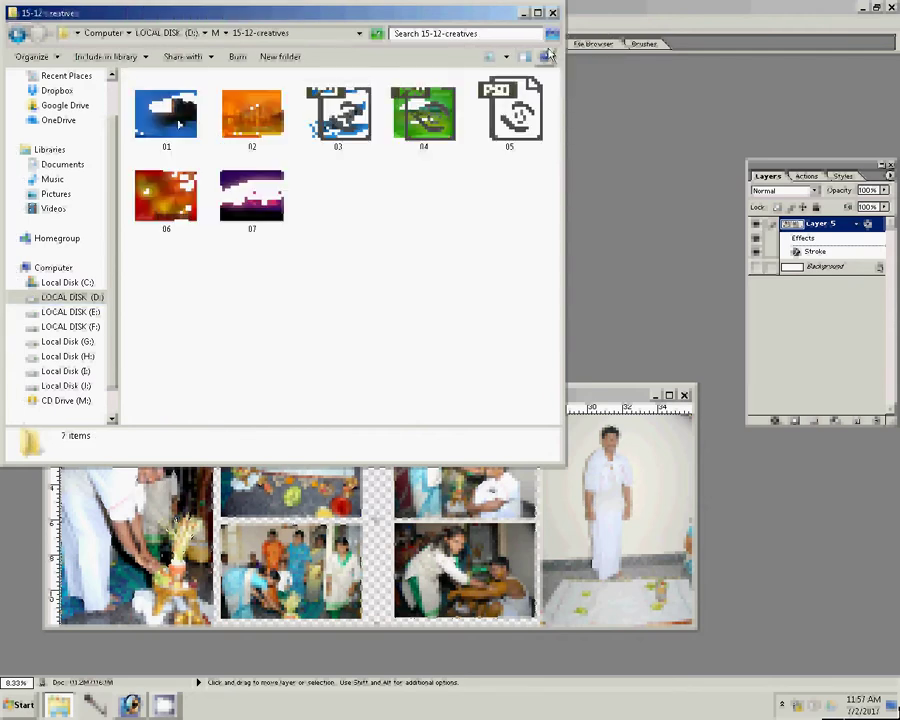
click(166, 112)
- Open creative 01 in Photoshop, accepting the damaged-document warning
drag(166, 112, 608, 167)
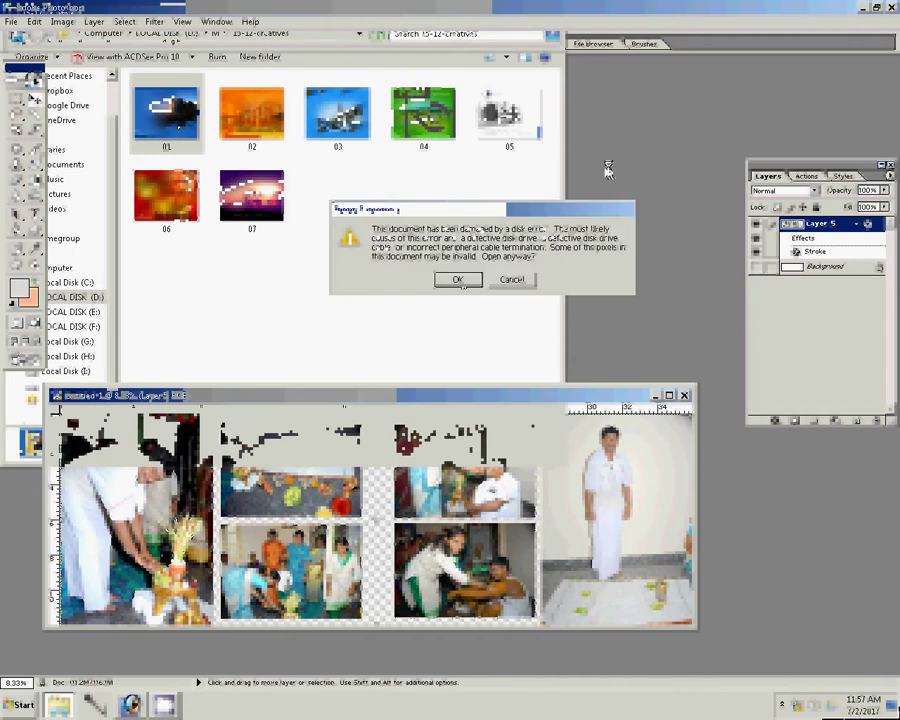
click(458, 280)
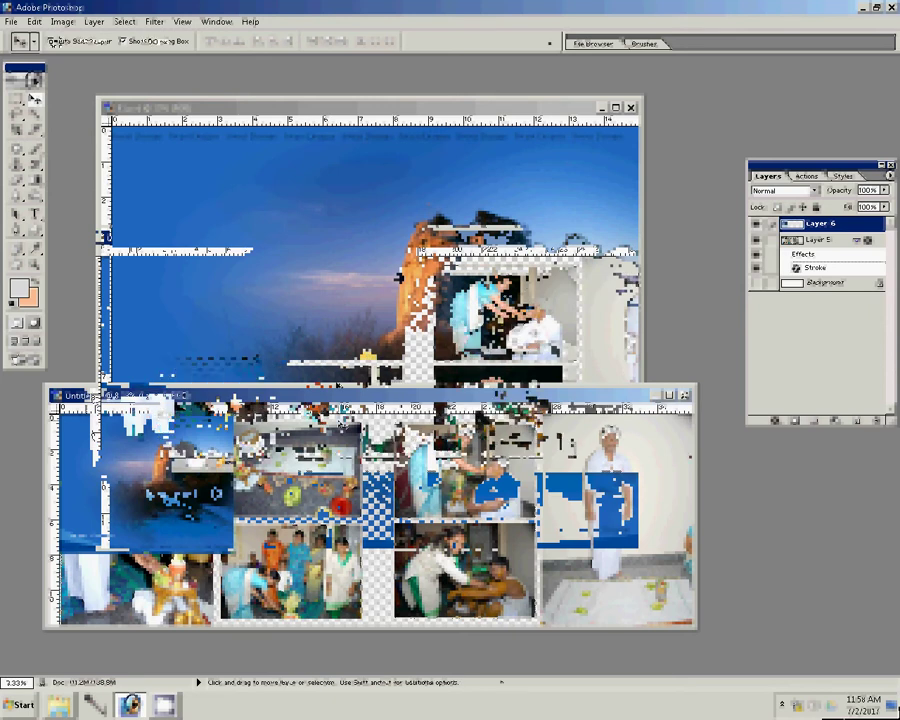
- Scale the blue background on Layer 6 to the collage's height with Free Transform
key(ctrl+t)
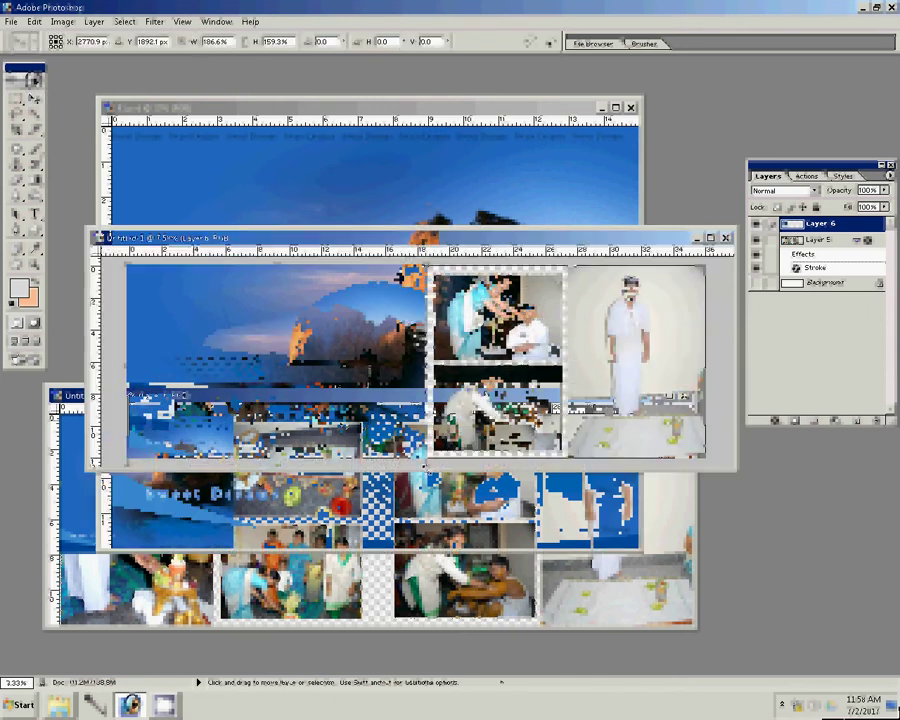
drag(424, 465, 422, 460)
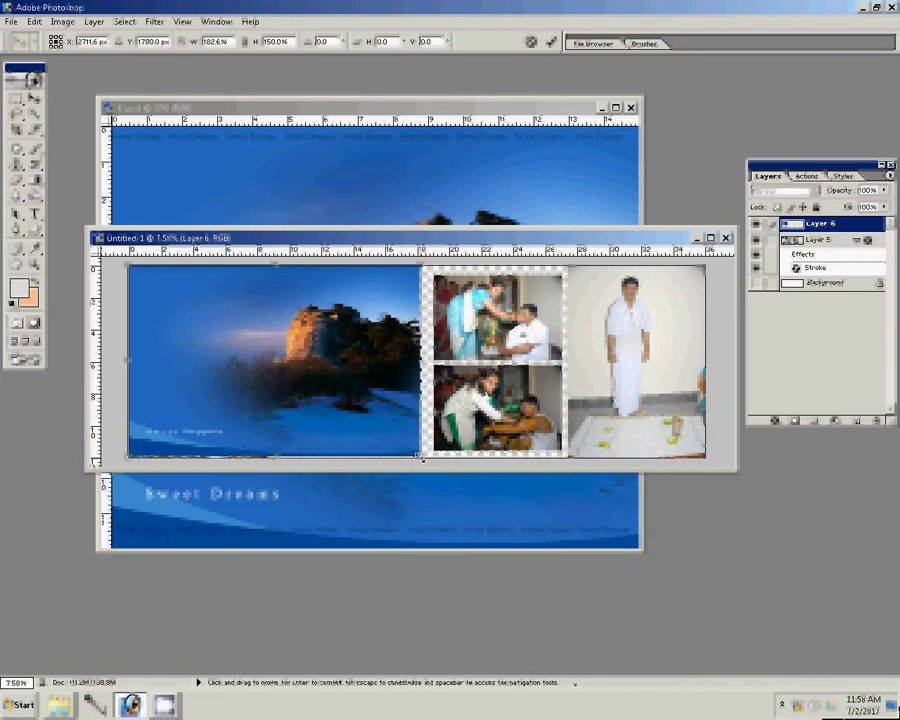
key(Return)
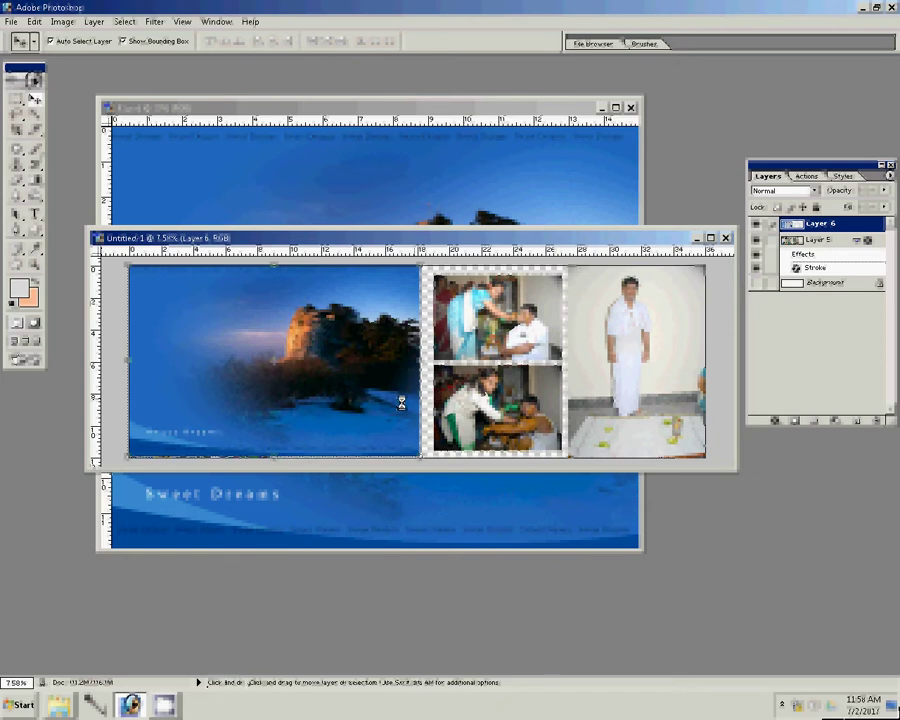
- Duplicate Layer 6 as a mirrored background copy behind the photos and begin saving
key(ctrl+j)
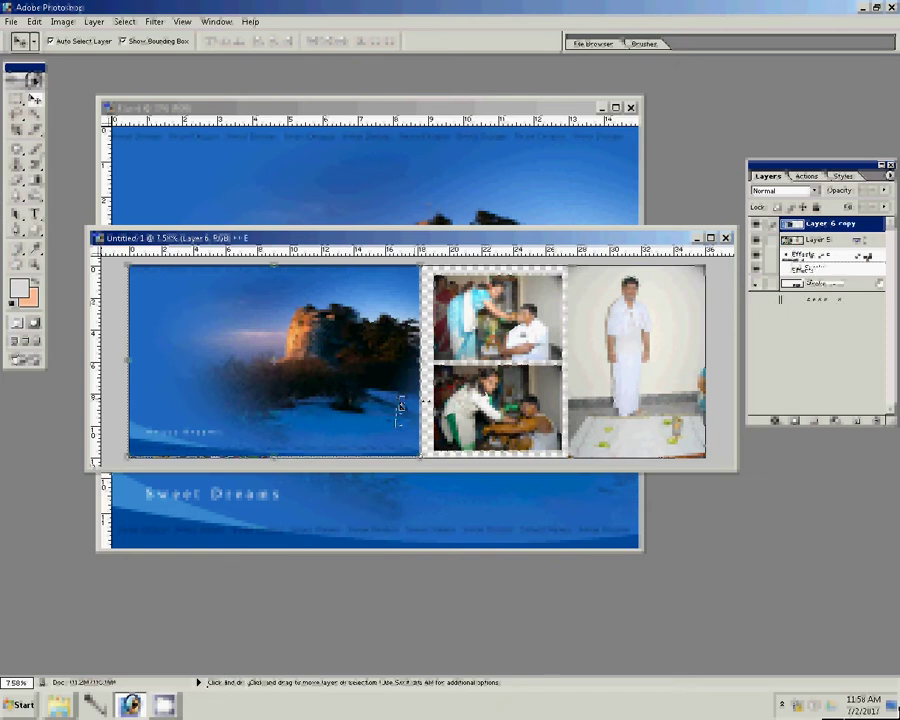
right_click(400, 406)
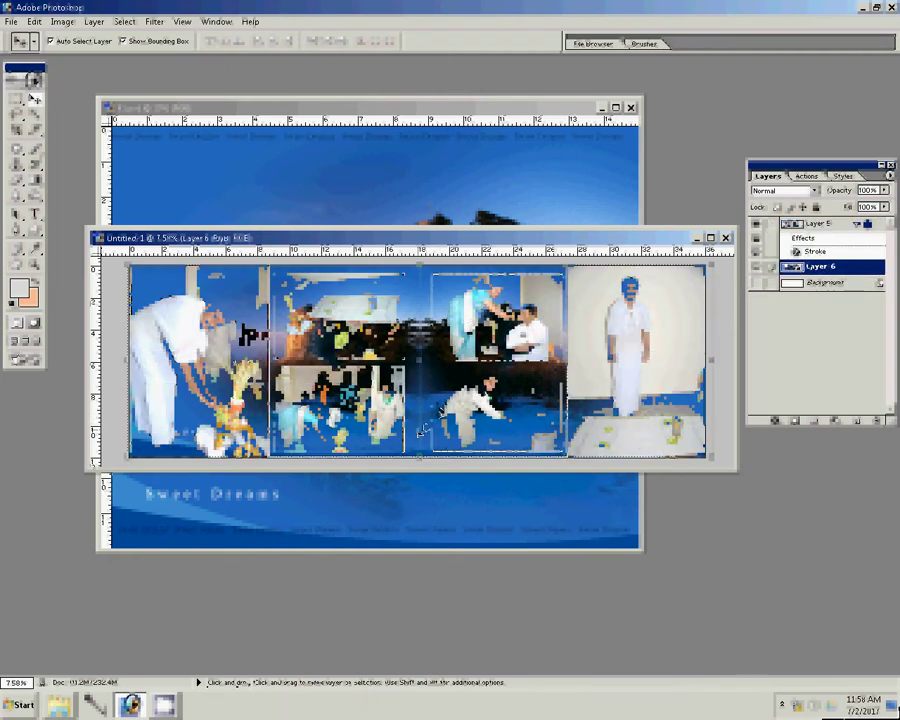
key(ctrl+s)
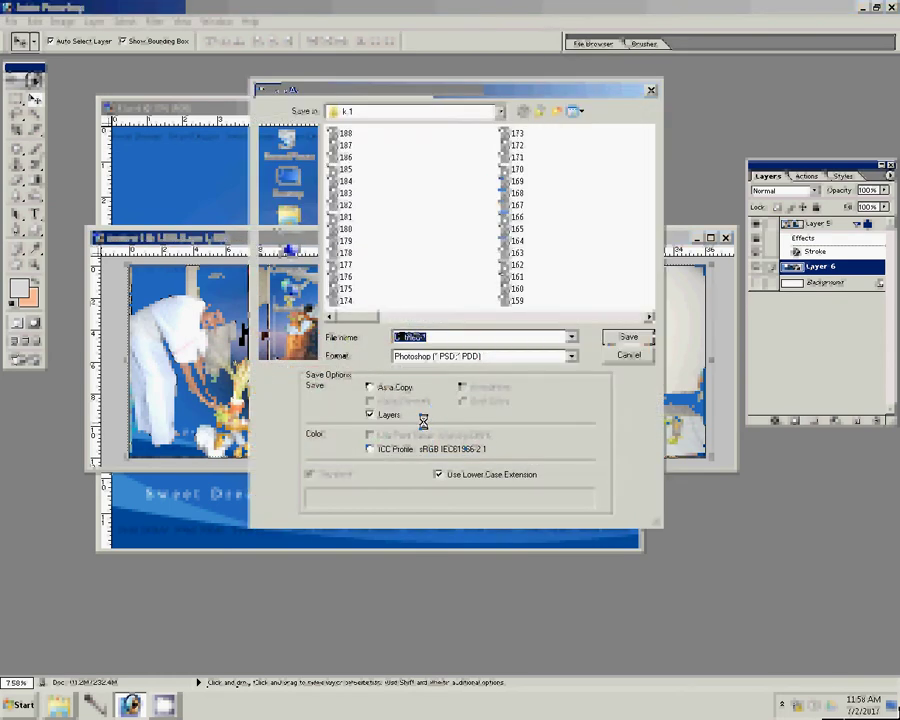
- Save the collage as '189' in Photoshop PSD format with layers
text(18)
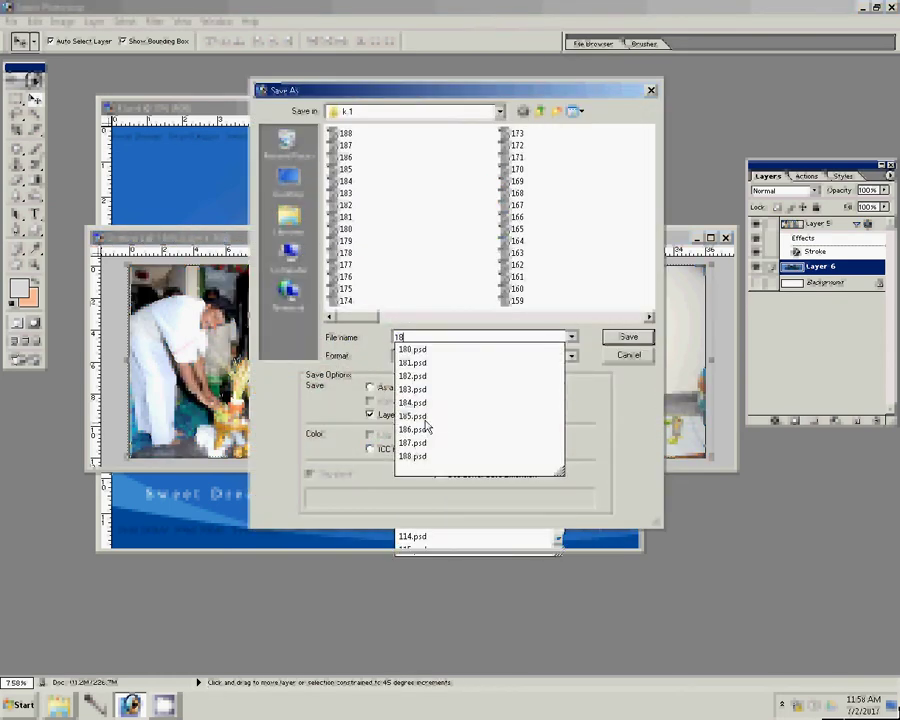
text(9)
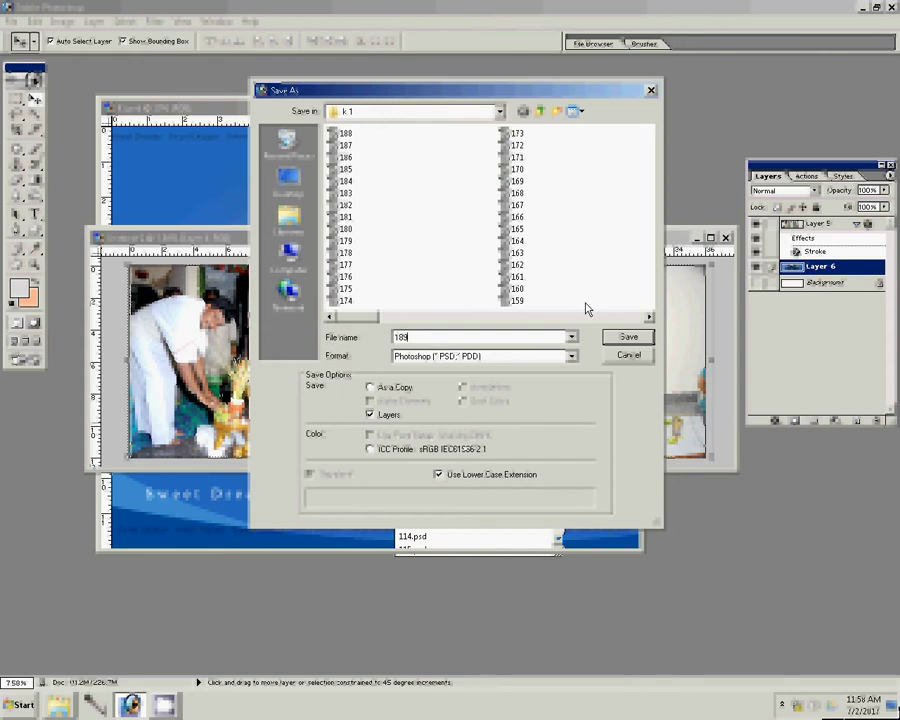
key(Return)
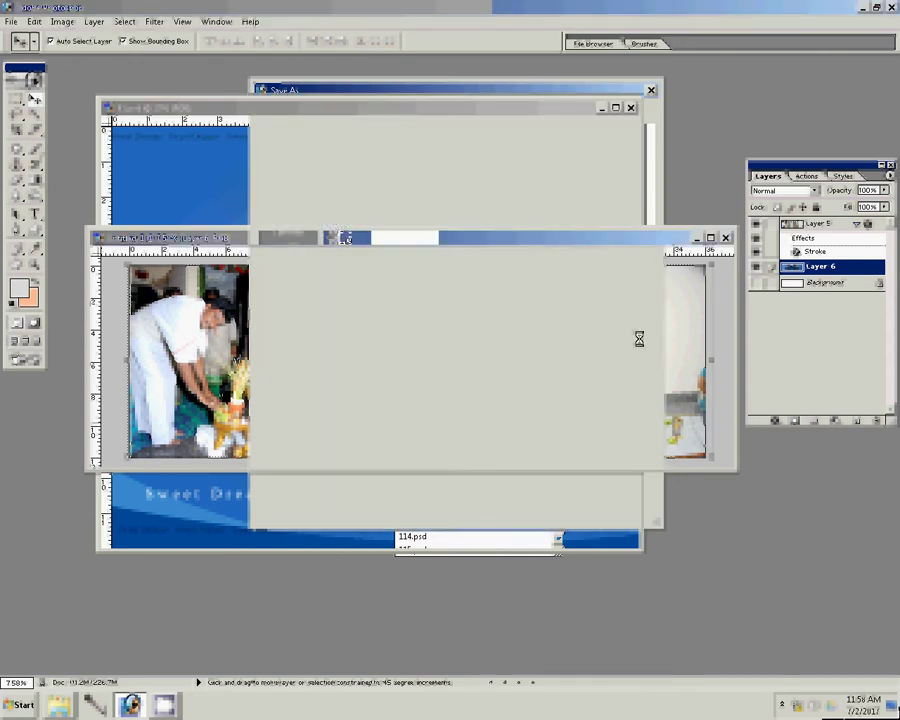